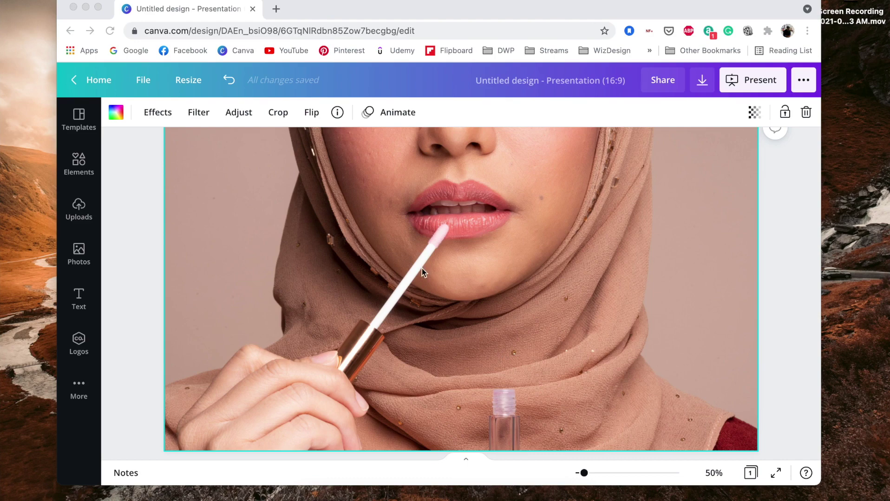
Step: Select the lip gloss photo and look through the effects, filters and adjustment settings available for it
click(390, 265)
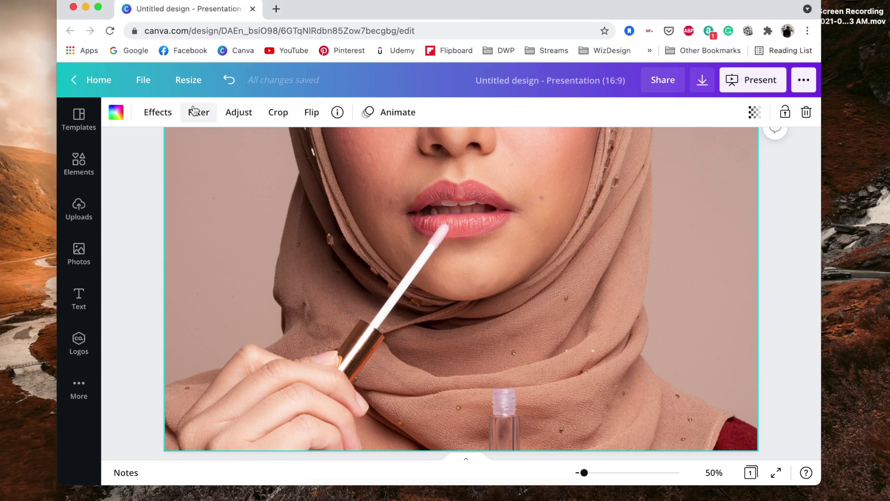
click(152, 119)
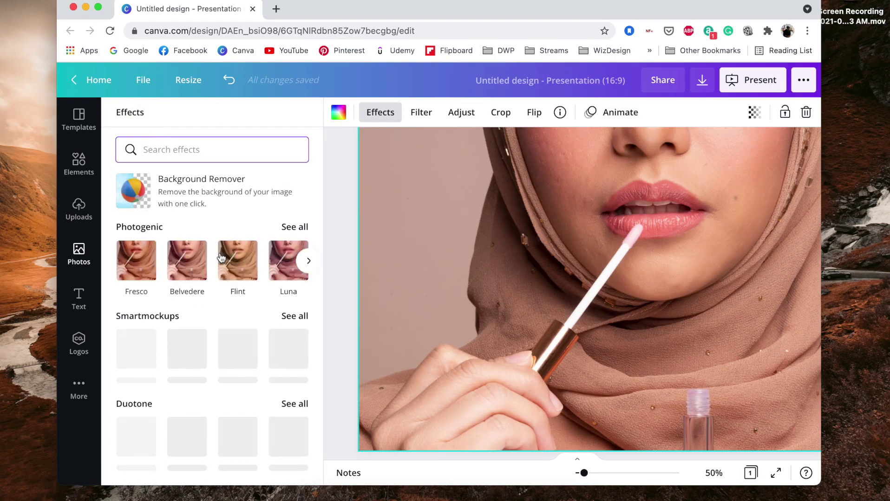
scroll(219, 258, down, 3)
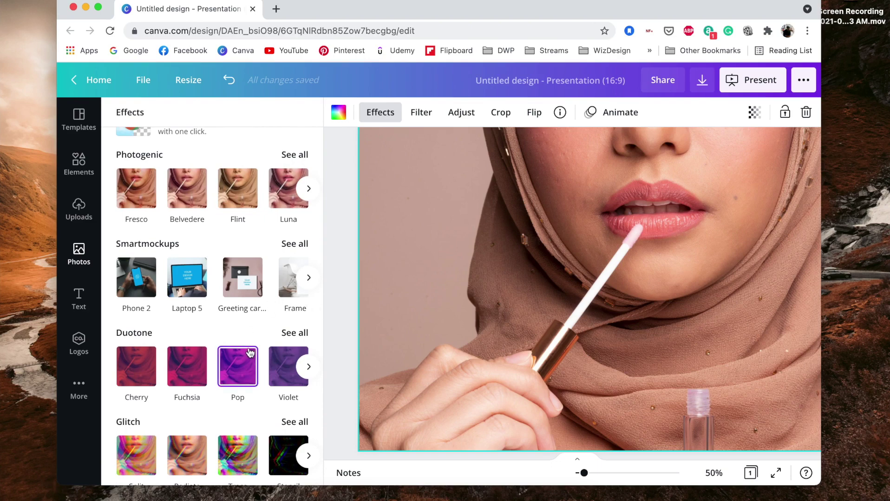
scroll(249, 352, down, 10)
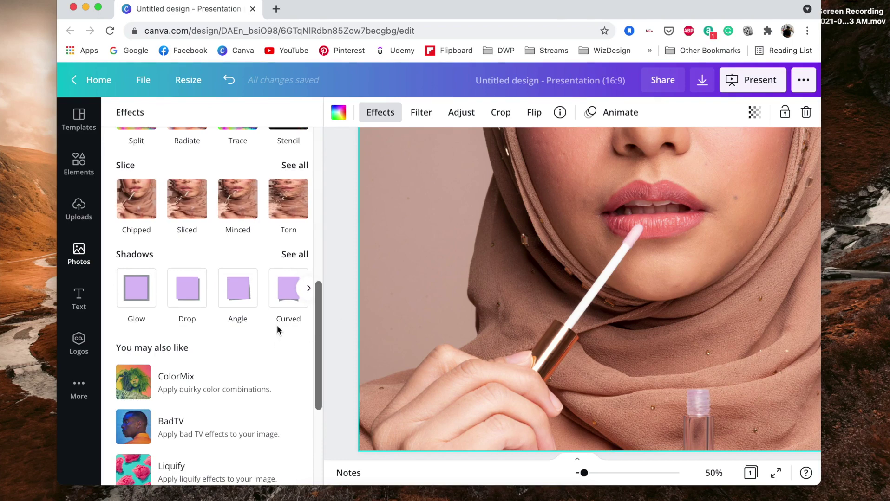
click(343, 290)
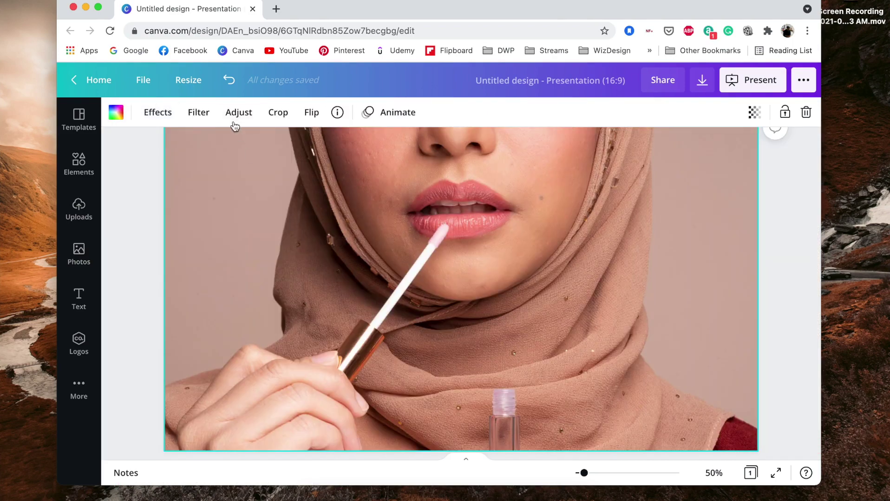
click(204, 119)
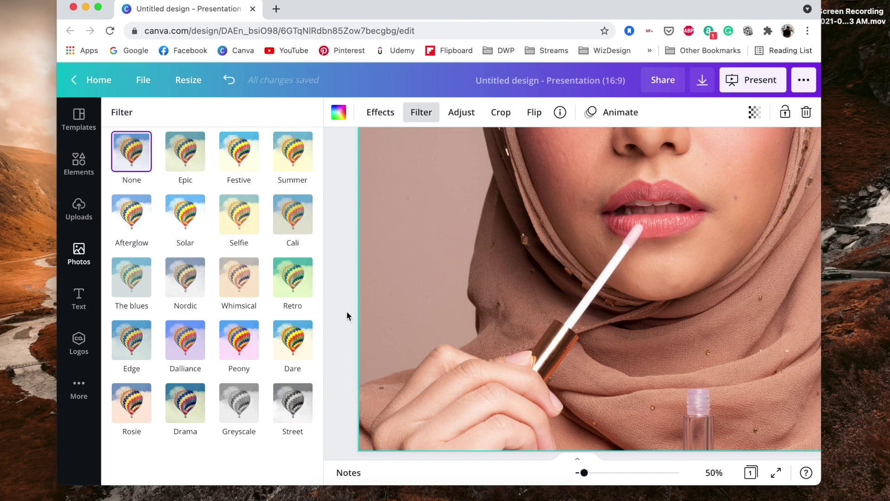
click(319, 280)
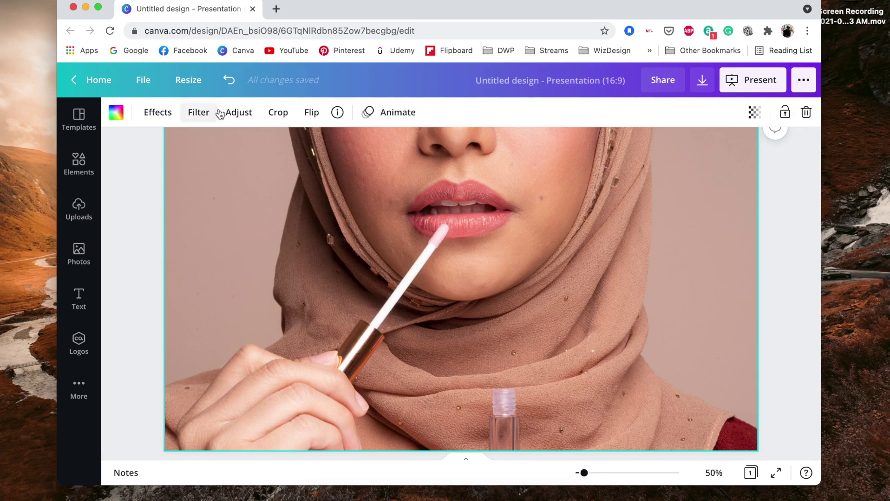
click(238, 113)
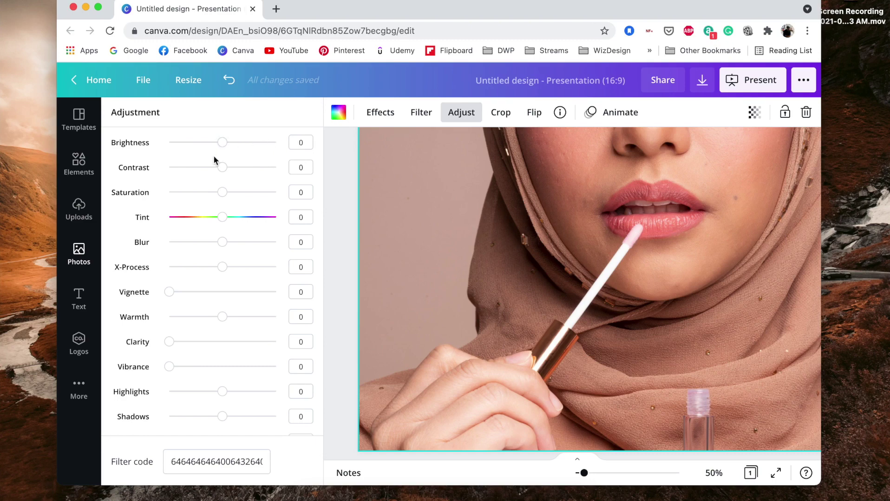
click(337, 174)
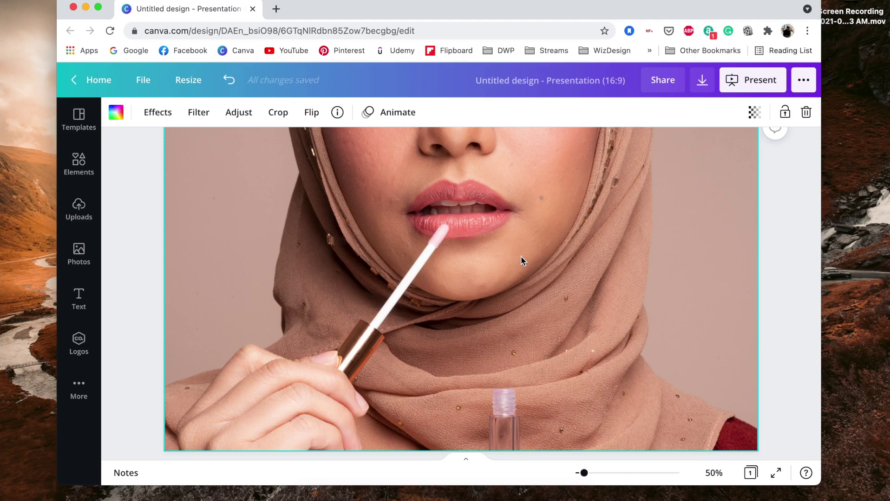
Step: Try the photo's brightness at 75 and at -100, and return it to 0
scroll(520, 256, up, 2)
scroll(521, 257, down, 3)
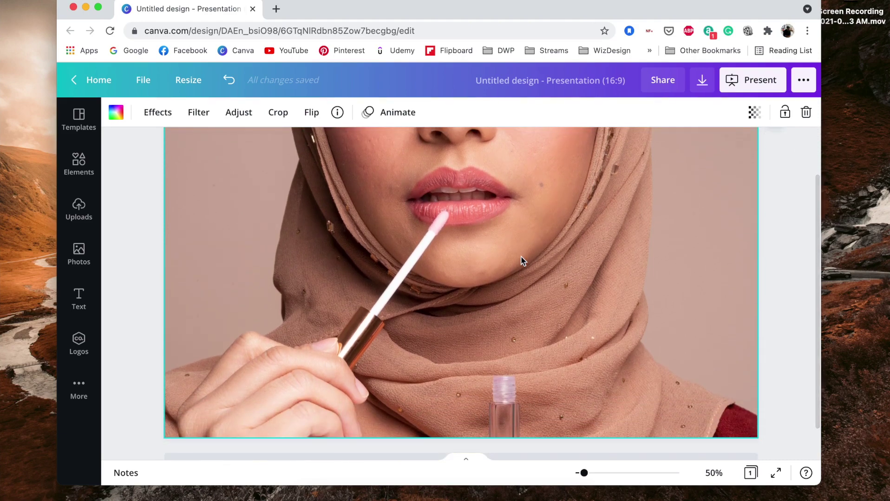
scroll(520, 258, up, 1)
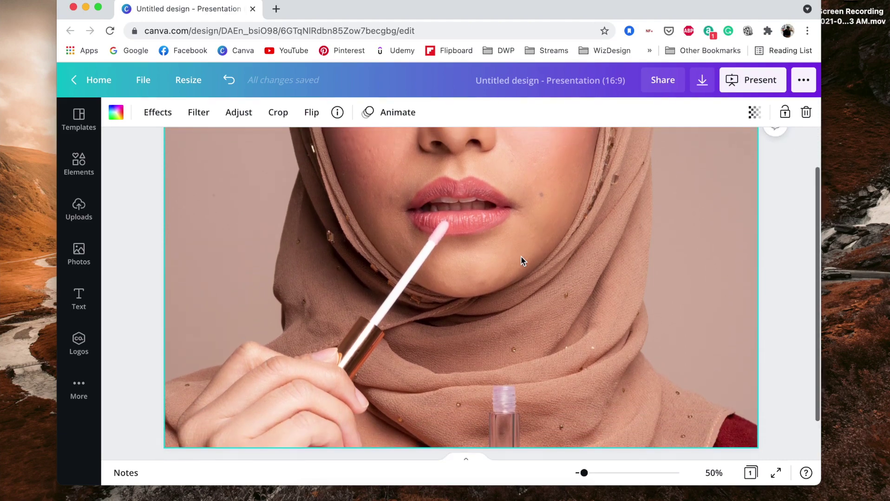
click(229, 115)
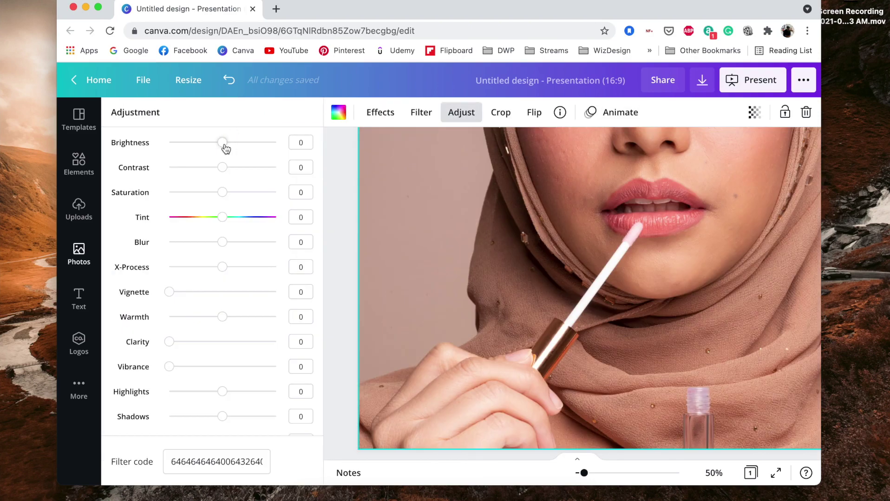
drag(225, 148, 264, 148)
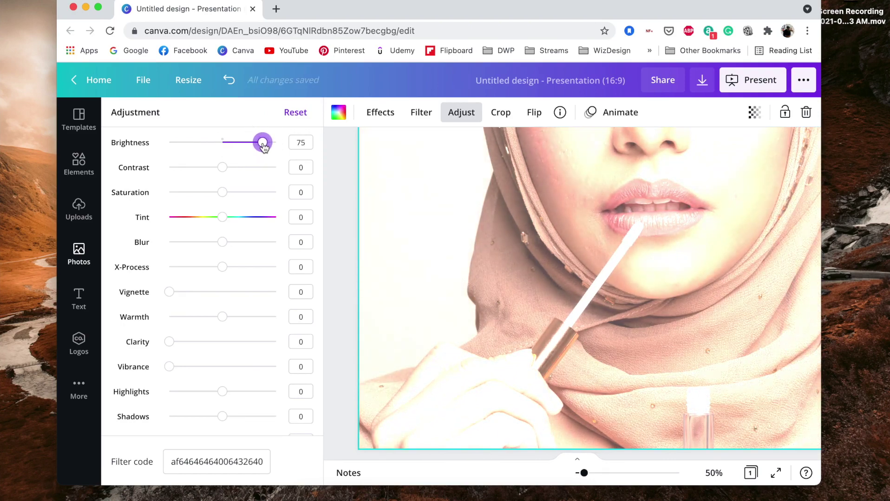
drag(263, 145, 169, 146)
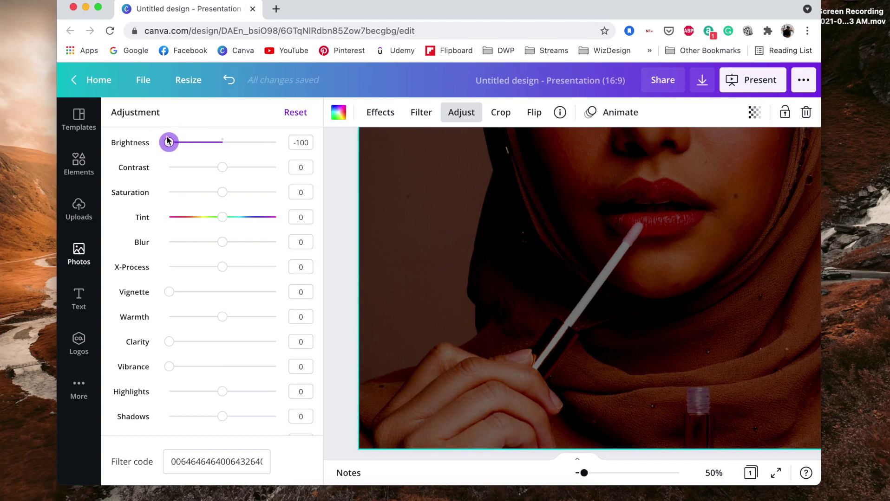
drag(168, 144, 223, 143)
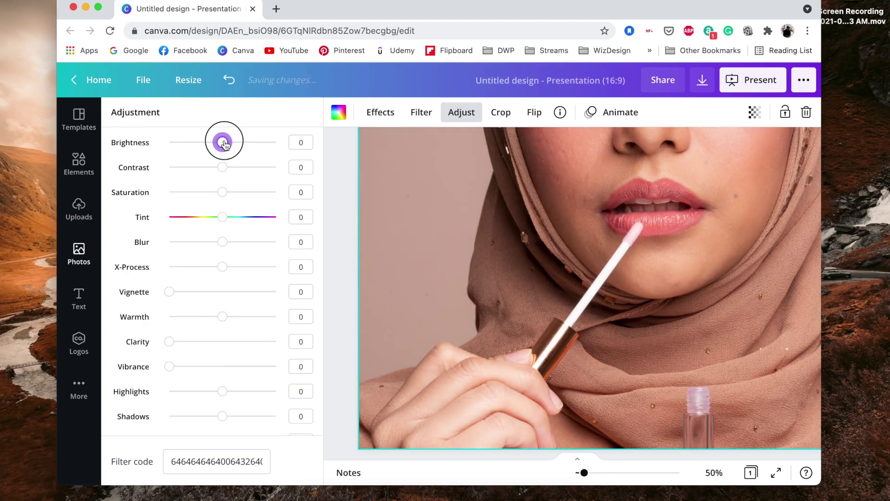
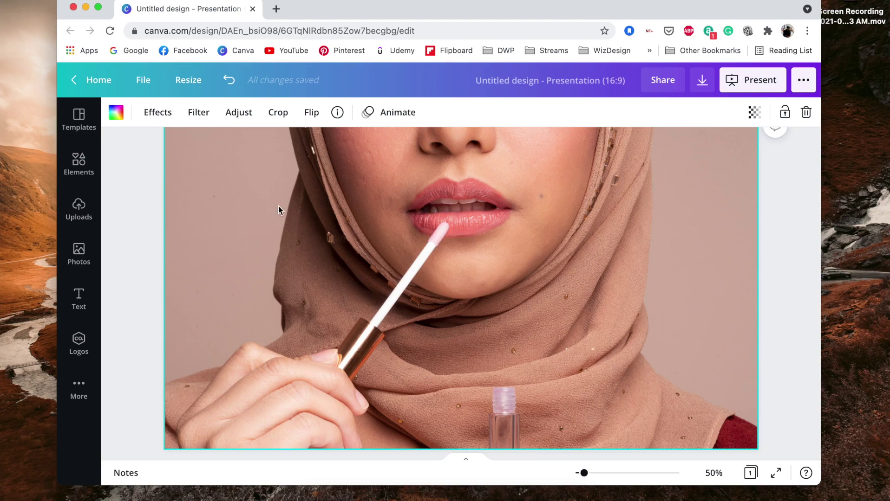
Step: Try the photo's contrast at its extremes of 100 and -100, and return it to 0
click(228, 120)
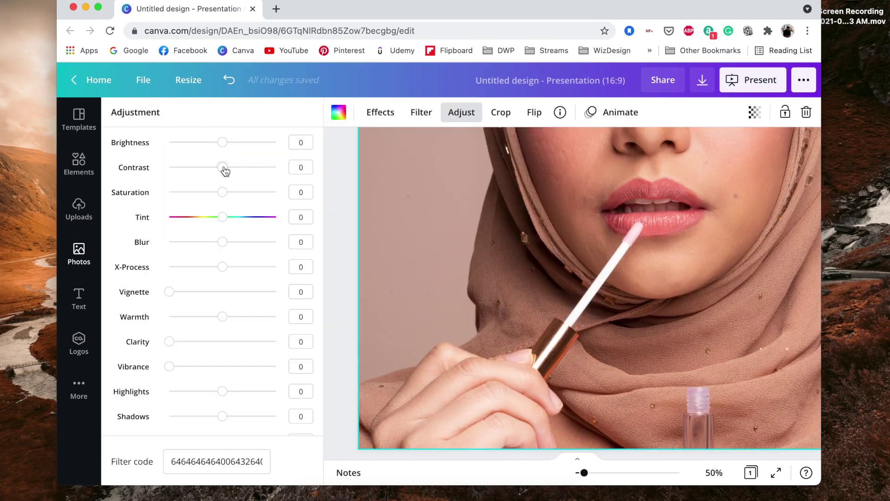
drag(225, 172, 277, 168)
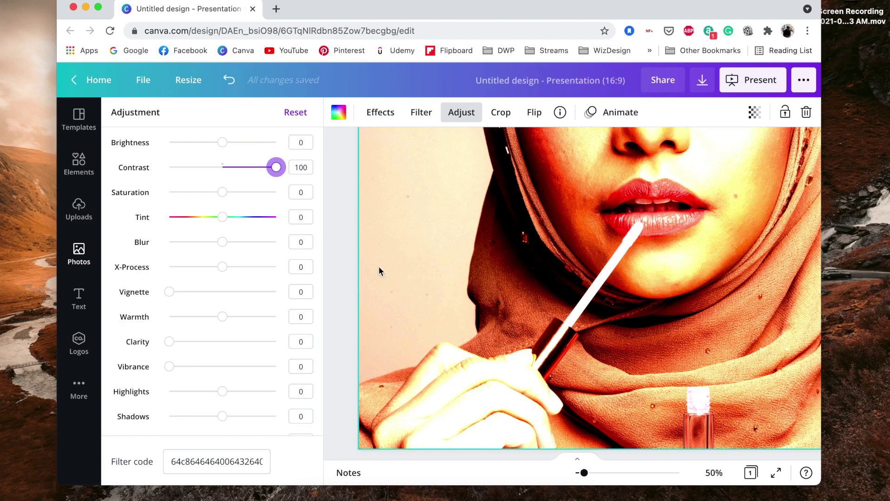
click(276, 168)
drag(277, 170, 151, 177)
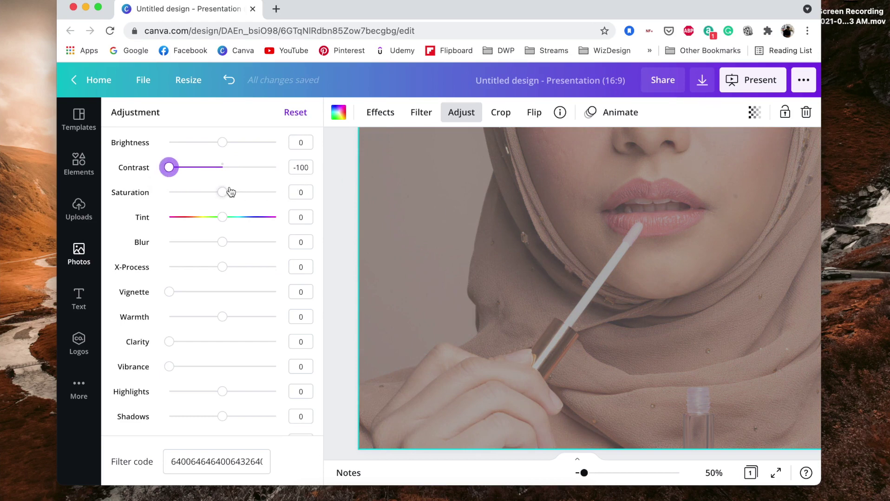
drag(169, 168, 223, 168)
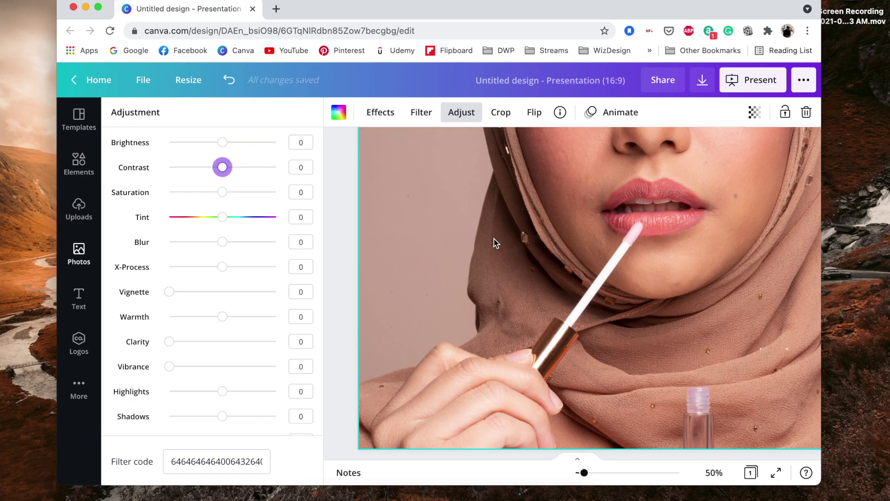
Step: Compare the photo's contrast at -72 and at 87, and set it back to 0
click(221, 170)
drag(221, 173, 185, 168)
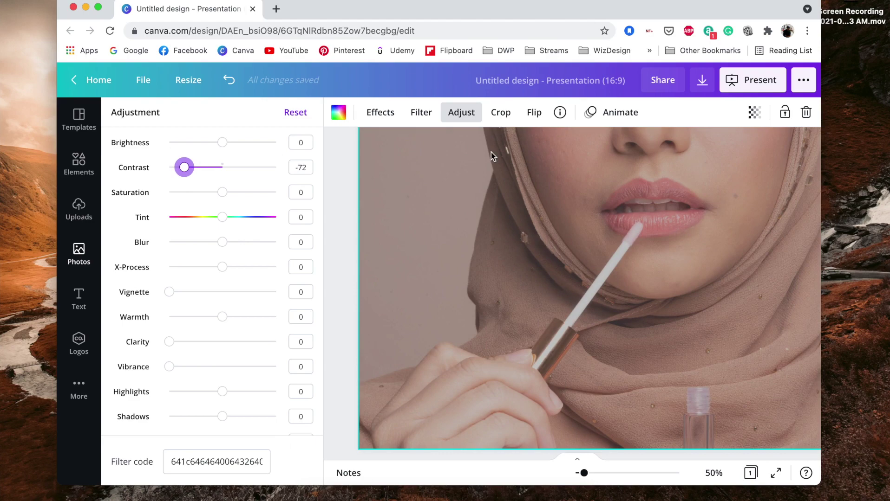
click(189, 171)
drag(189, 174, 269, 180)
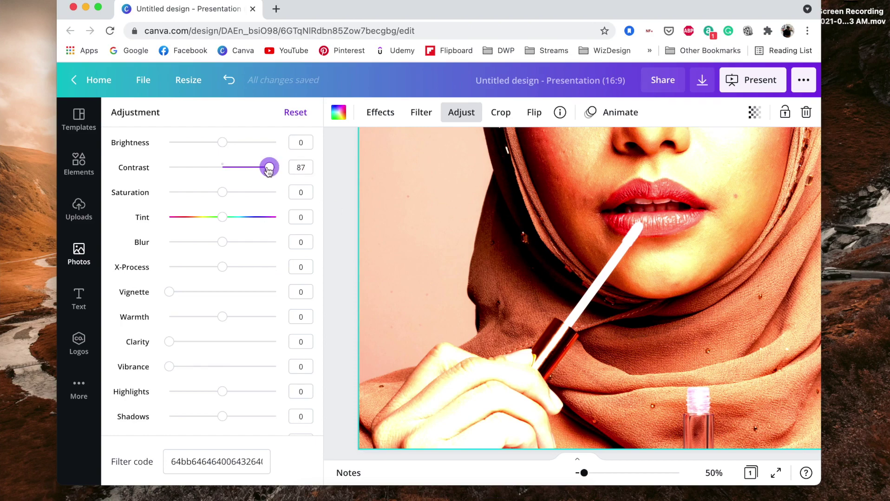
drag(269, 171, 221, 168)
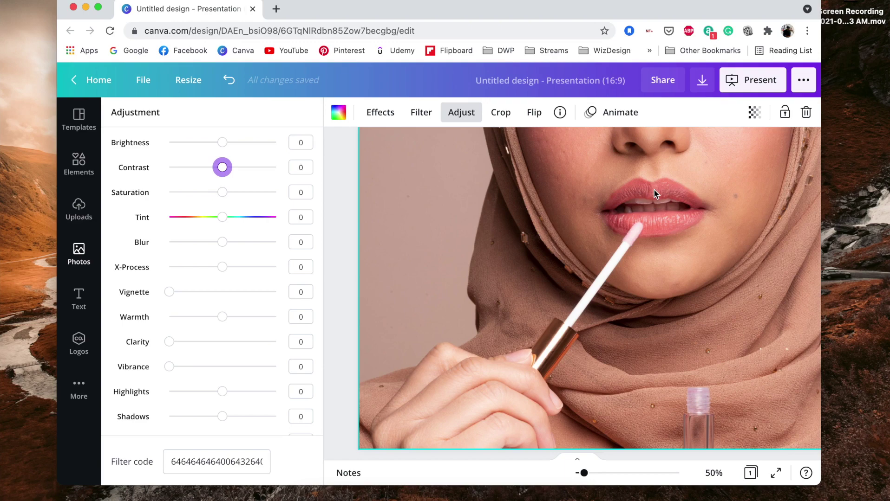
Step: Try the photo's saturation at 100, 2 and -100, restore it to 0 and close the adjustments
click(221, 196)
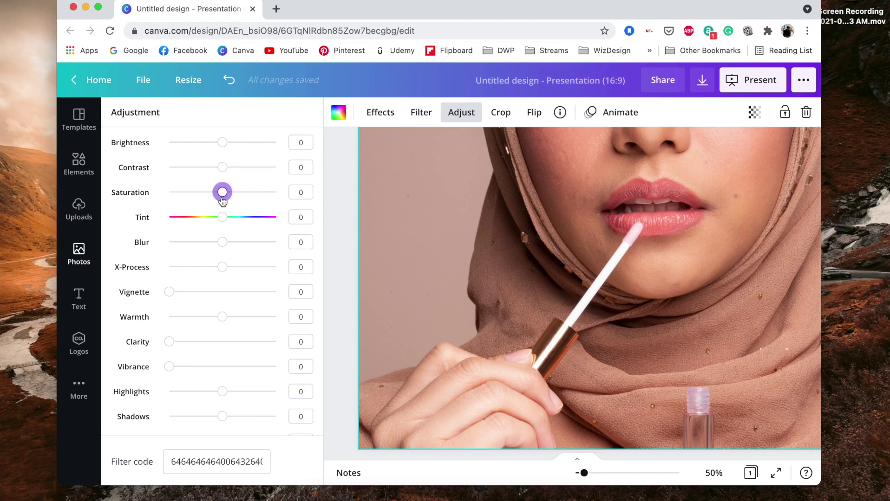
drag(221, 197, 707, 188)
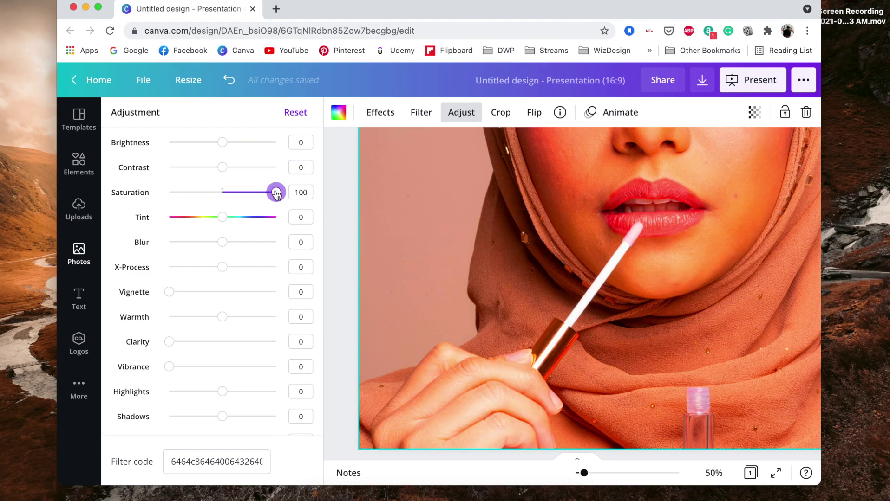
drag(277, 194, 225, 194)
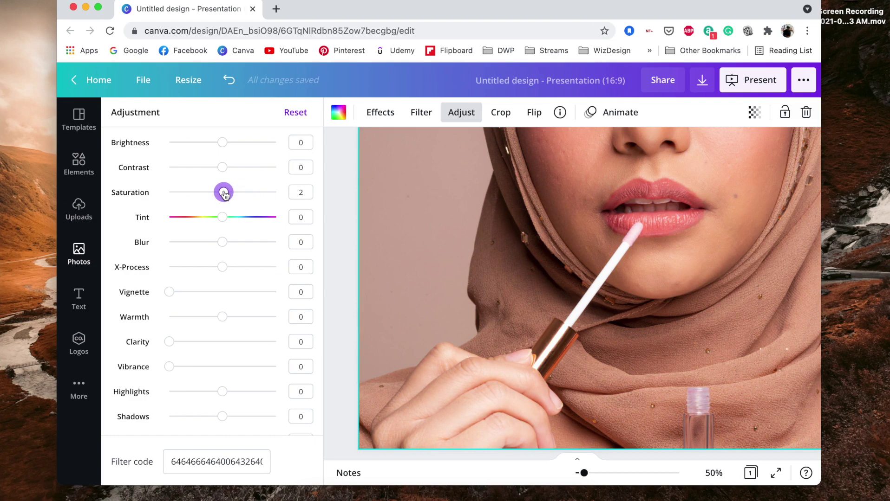
drag(225, 194, 147, 203)
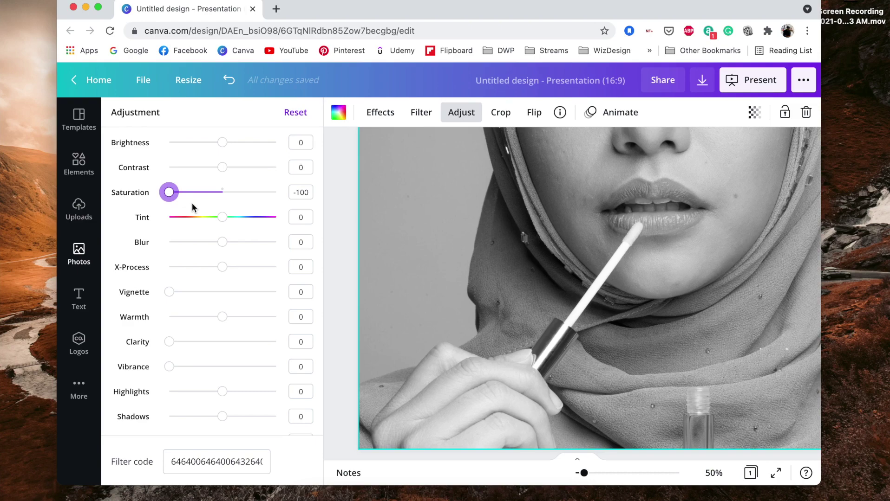
drag(169, 192, 223, 193)
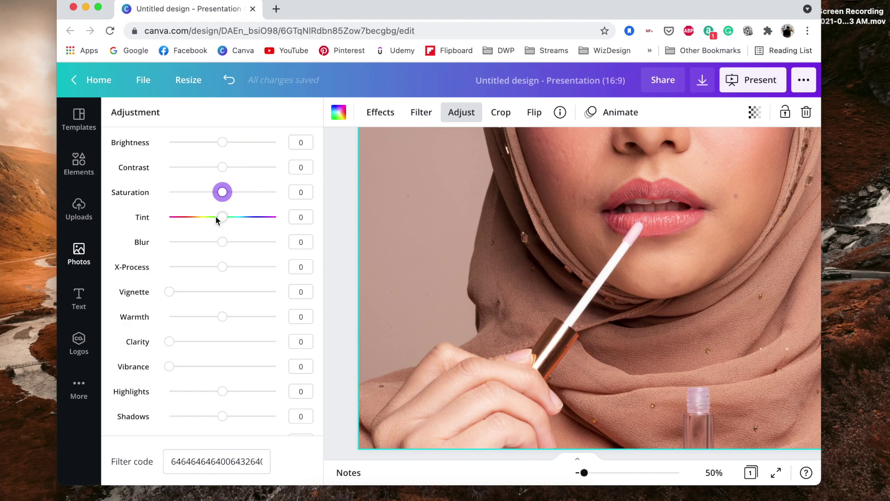
click(342, 217)
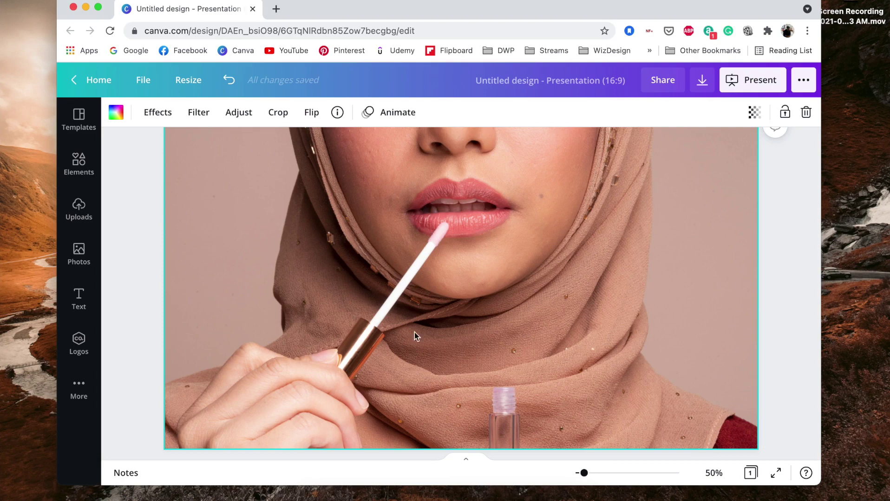
Step: Reopen the photo's adjustments, try the tint at 14, 100 and -46, and return it to 0
click(232, 115)
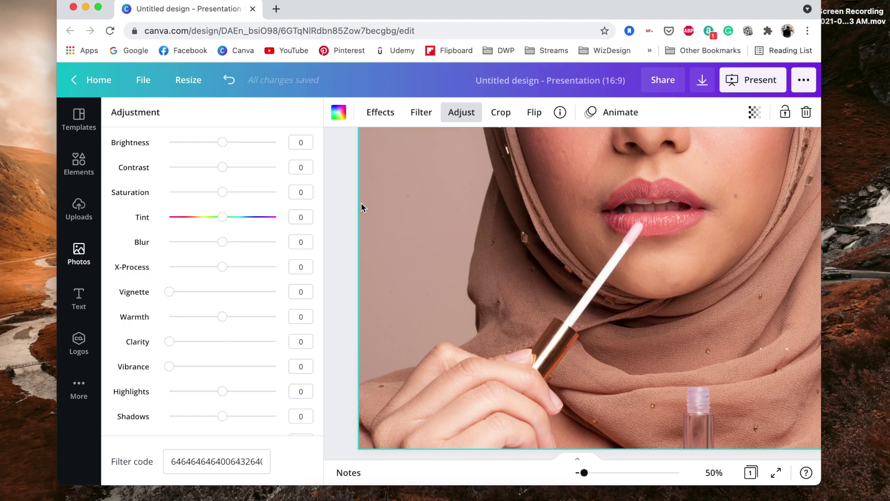
click(223, 218)
drag(224, 223, 231, 223)
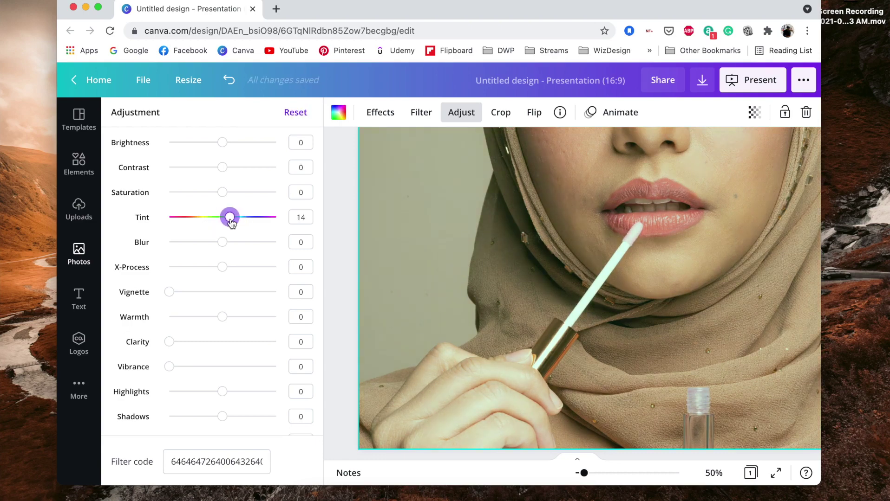
scroll(449, 205, up, 2)
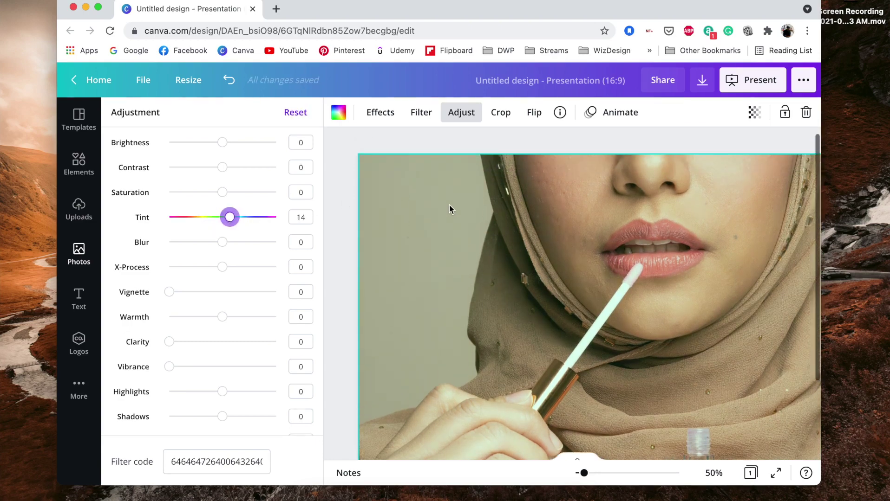
scroll(449, 205, down, 2)
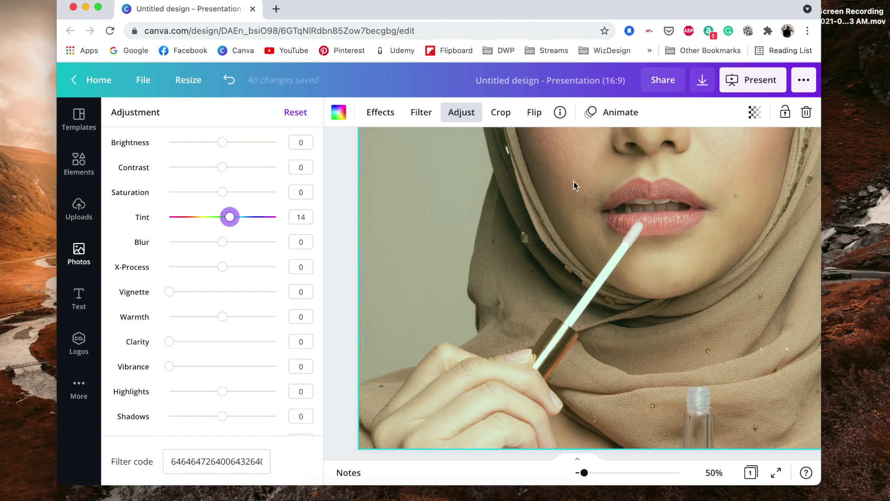
drag(230, 217, 285, 219)
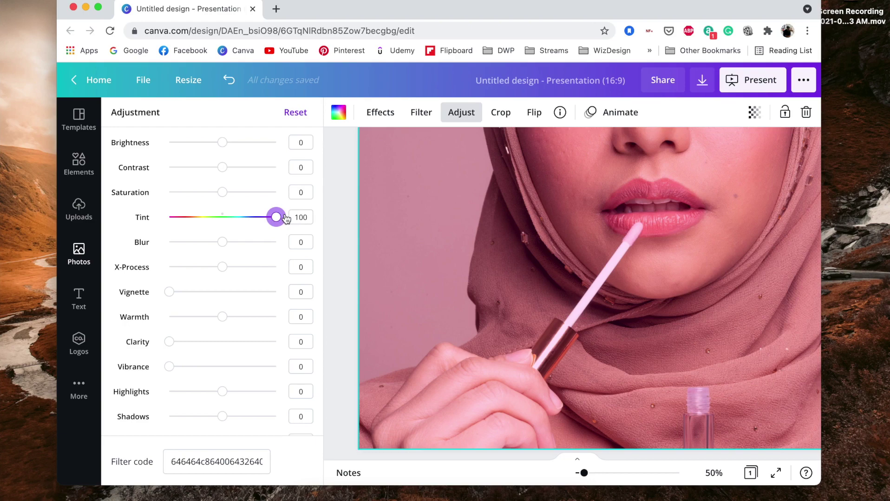
drag(285, 219, 197, 218)
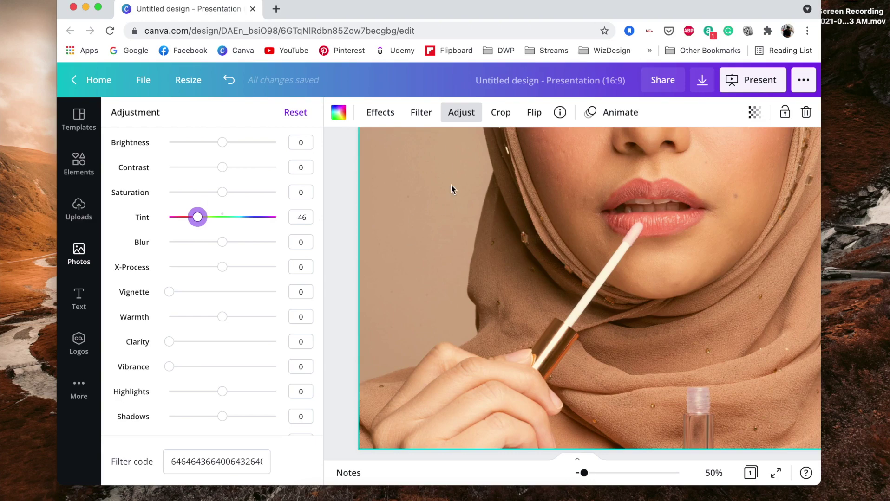
drag(197, 217, 223, 224)
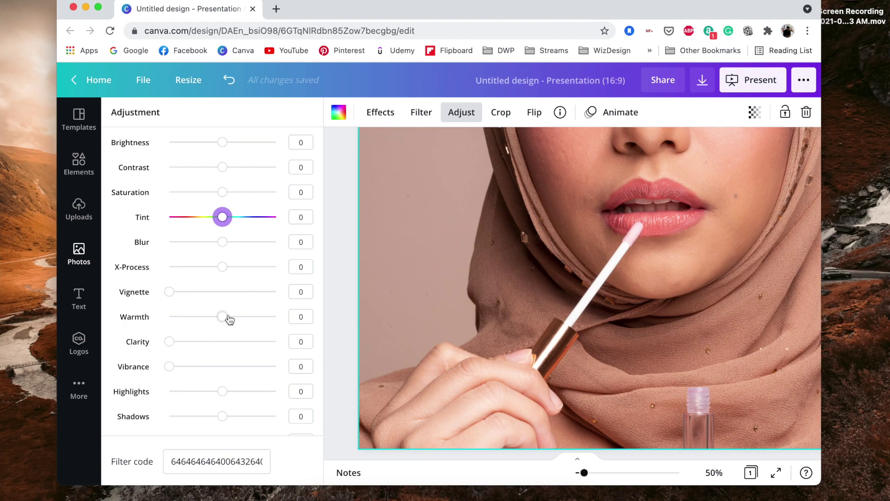
Step: Try the photo's warmth at its extremes of 100 and -100, bring it back to 0 and leave it at 2
drag(224, 318, 290, 316)
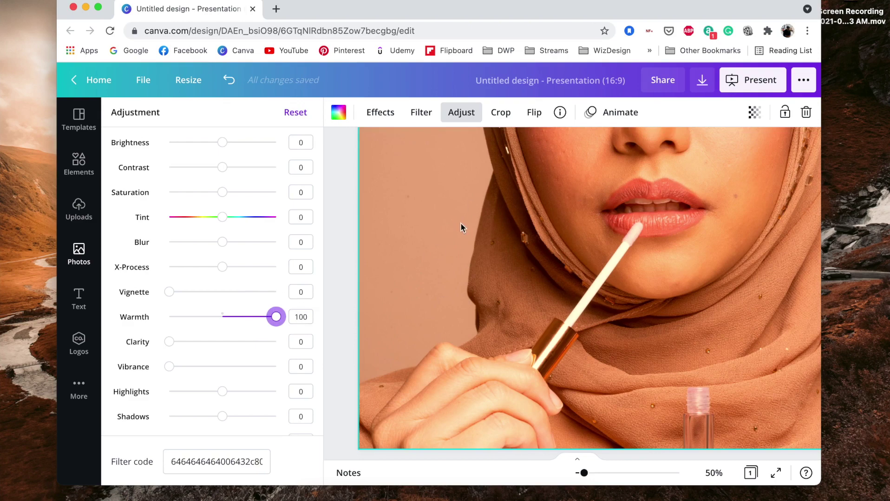
drag(276, 320, 138, 321)
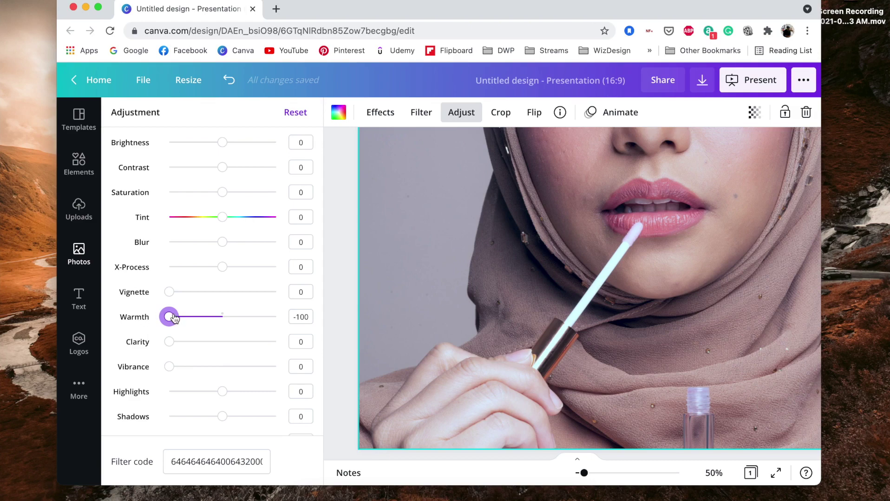
drag(173, 318, 222, 311)
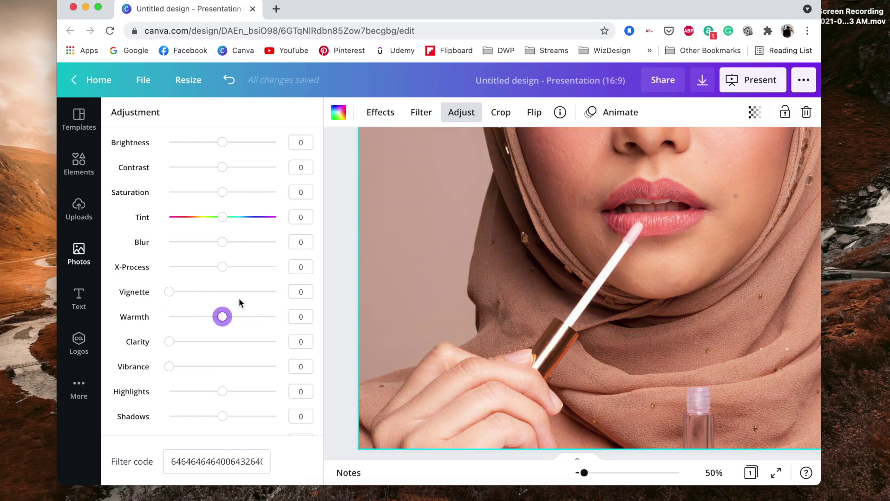
mouse_move(223, 316)
mouse_down()
mouse_move(167, 315)
mouse_move(234, 317)
mouse_move(192, 316)
mouse_move(225, 314)
mouse_up()
Step: Try the photo's clarity at 97, 100, 10 and 64, and return it to 0
click(169, 343)
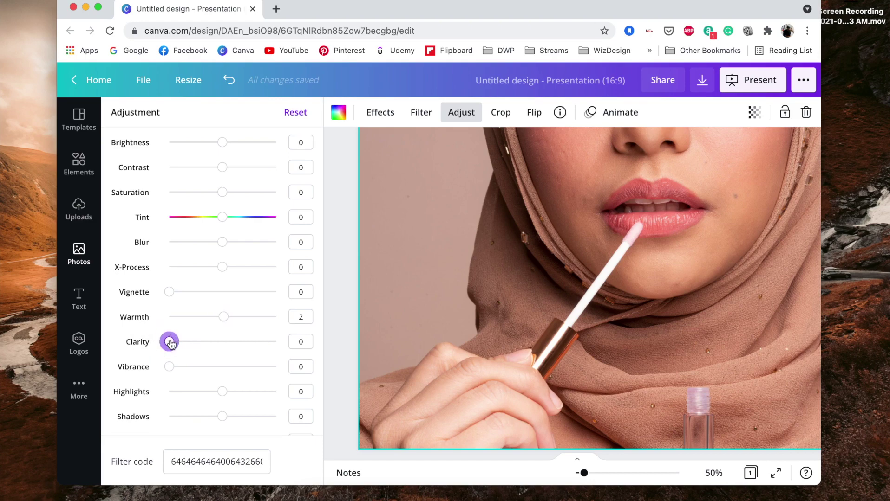
drag(170, 344, 273, 342)
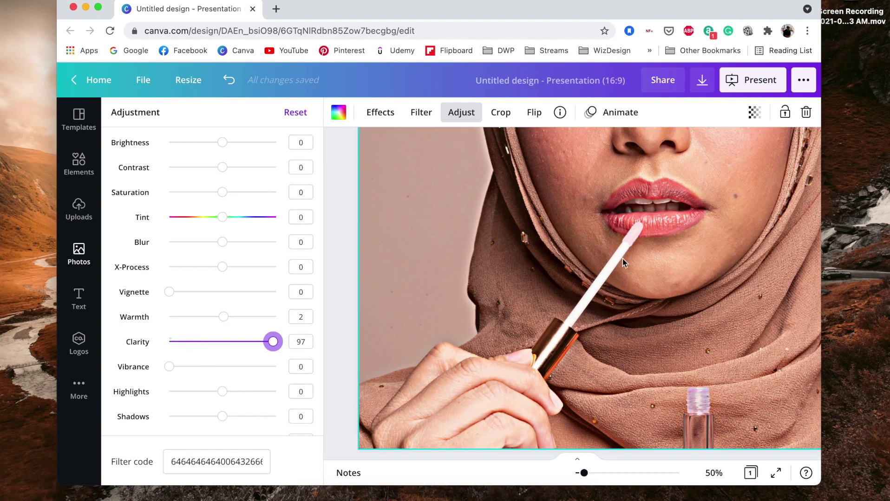
click(276, 343)
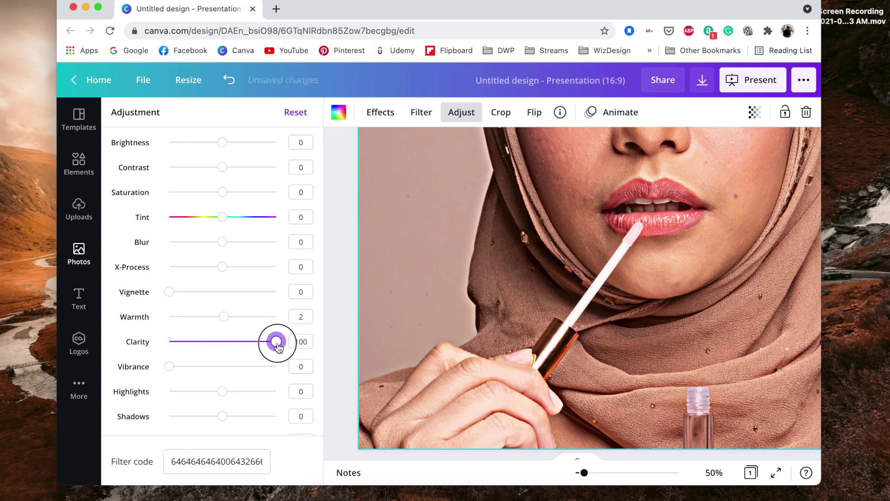
drag(251, 343, 210, 342)
click(279, 341)
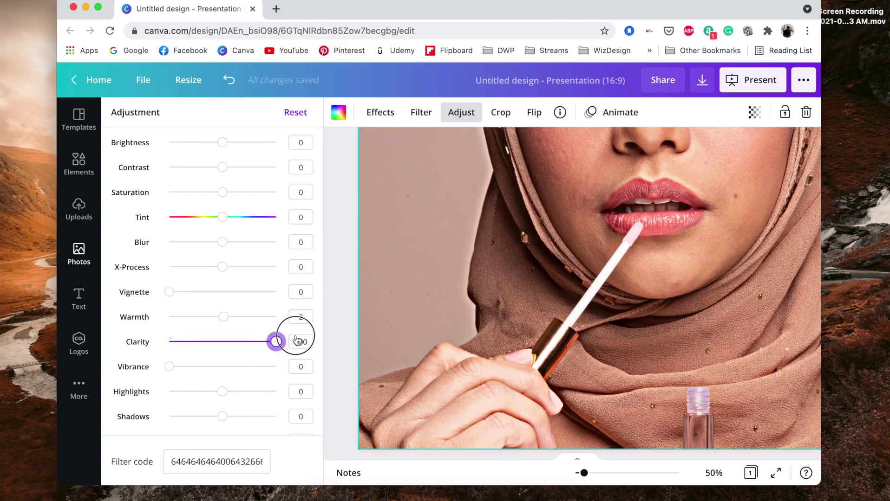
click(188, 340)
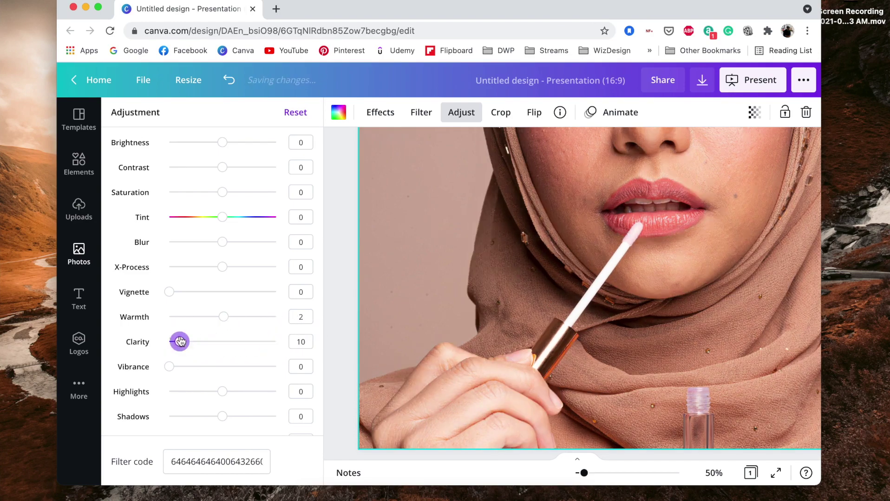
drag(179, 342, 239, 343)
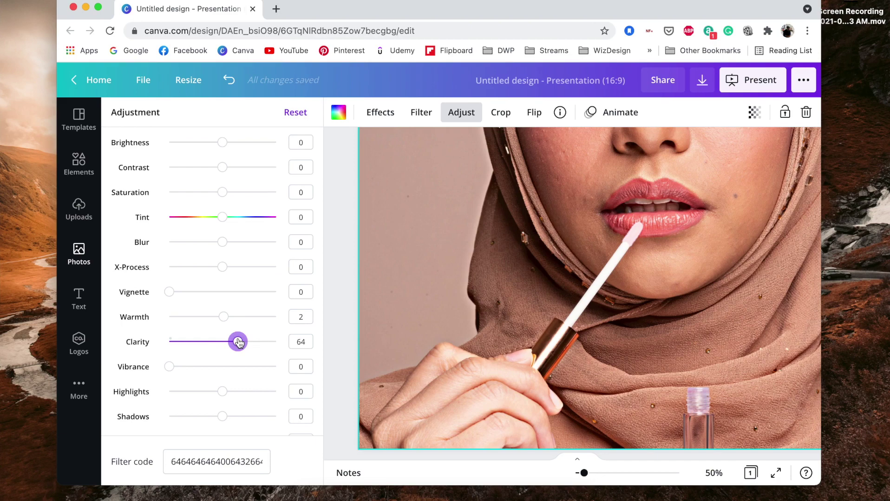
drag(236, 342, 159, 342)
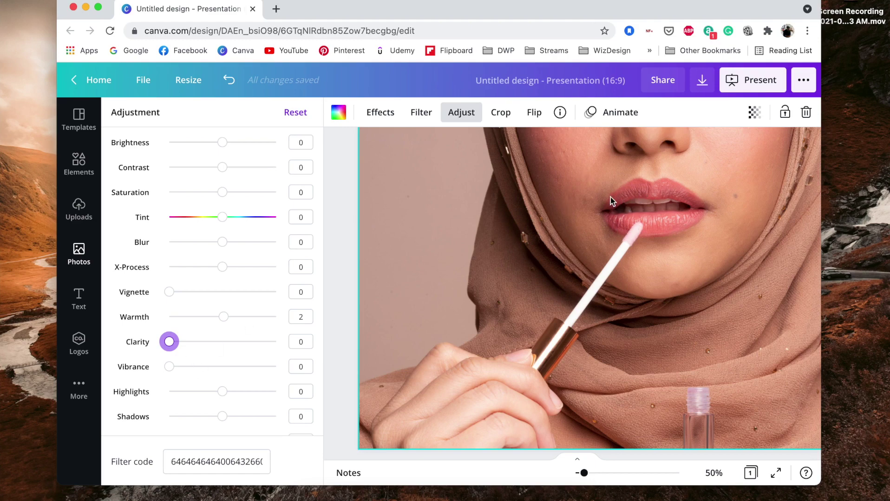
Step: Try the photo's vibrance at 10 and at 93, and return it to 0
click(180, 367)
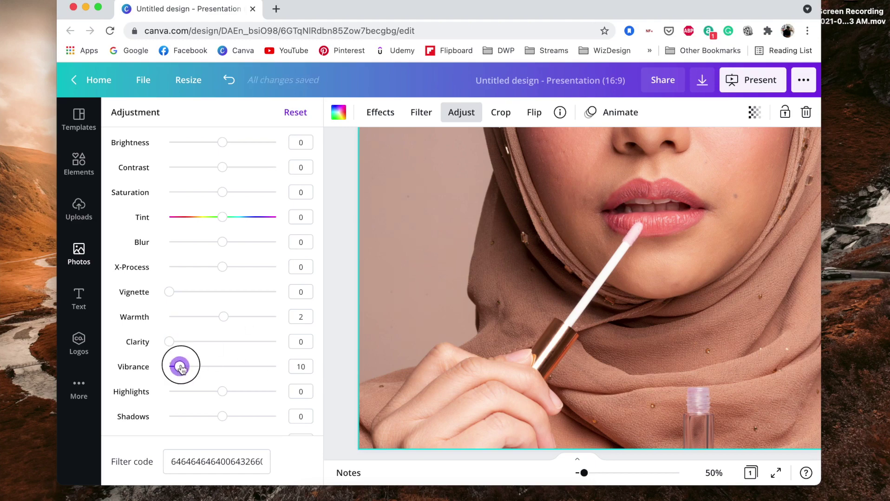
drag(180, 367, 268, 367)
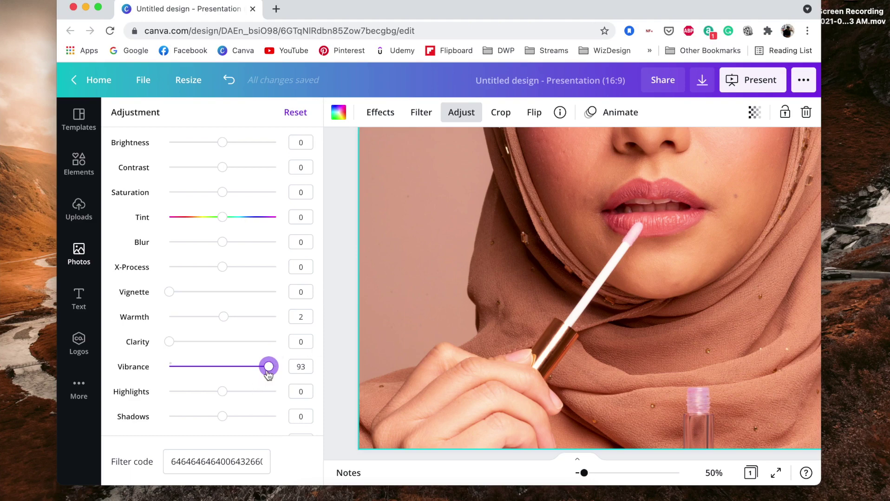
drag(268, 375, 164, 370)
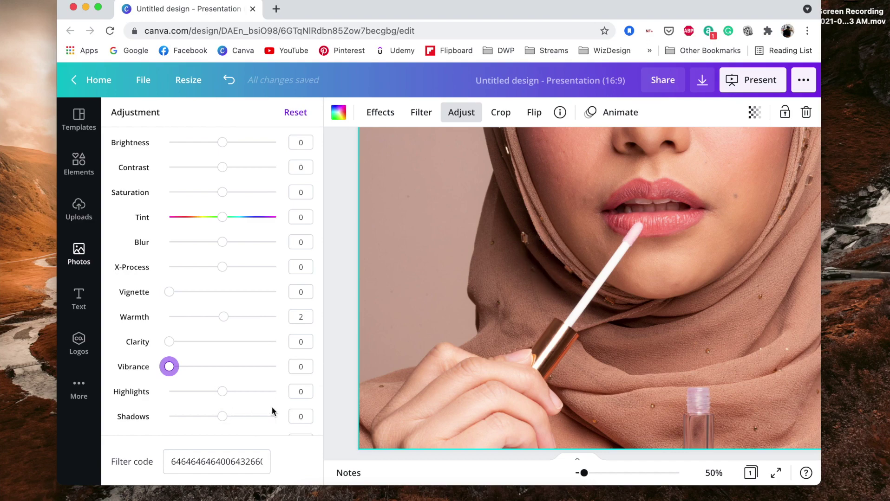
Step: Try the photo's shadows at 100 and its highlights at 6 and -100, returning both adjustments to 0
drag(224, 421, 279, 417)
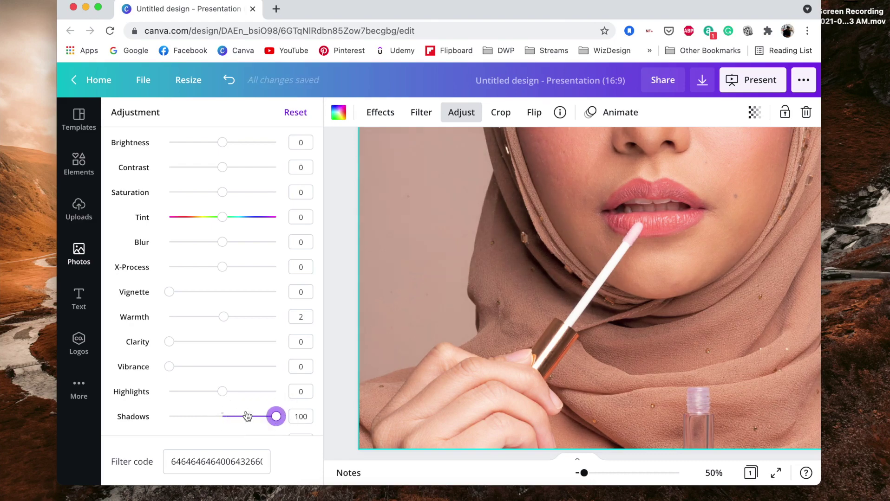
drag(276, 417, 226, 391)
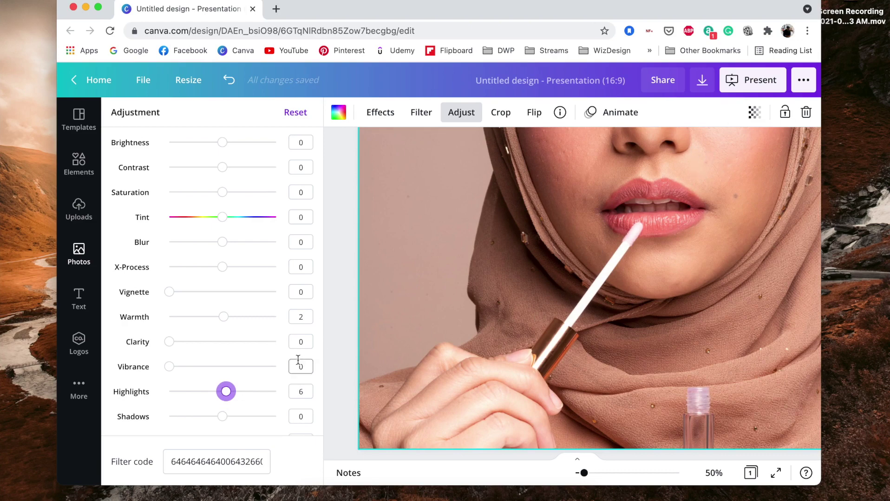
drag(225, 391, 168, 391)
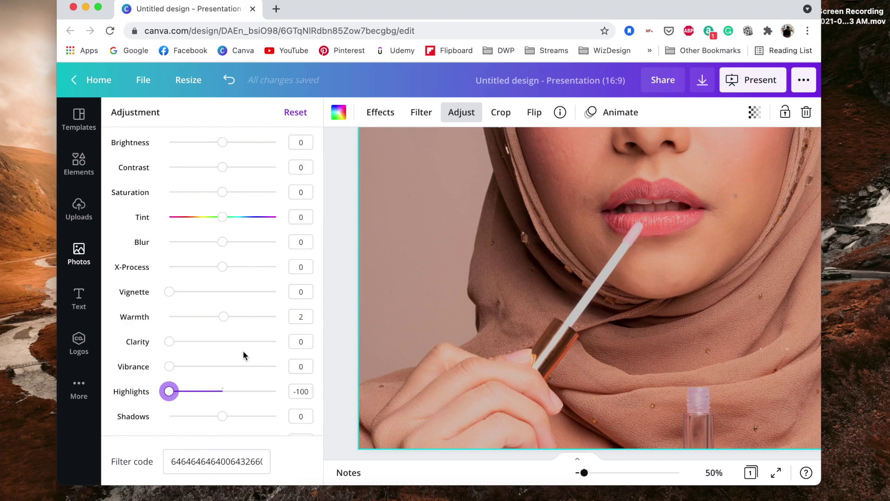
drag(169, 391, 223, 391)
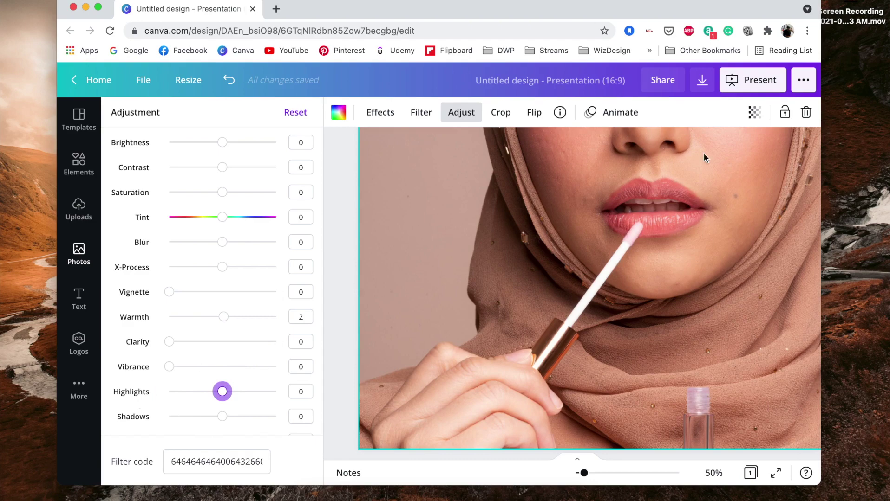